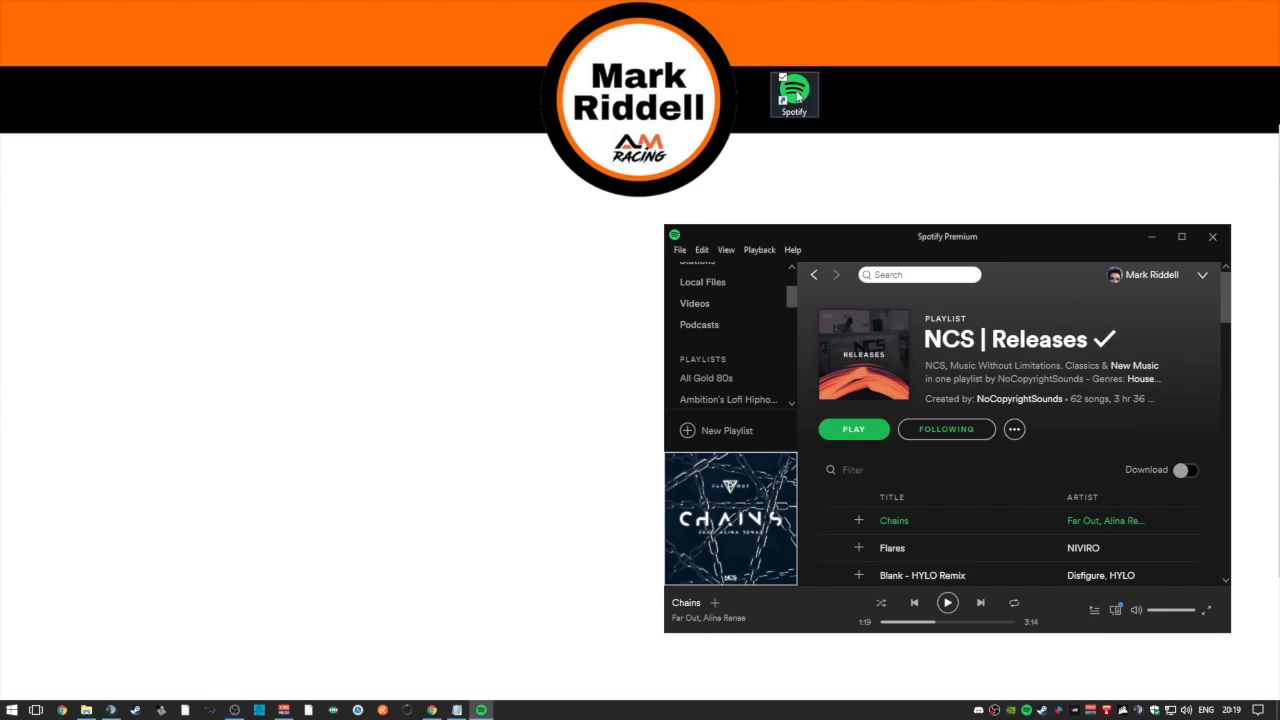
# - Launch Spotify, then open its desktop shortcut's Properties and place it beside the Spotify window
pyautogui.doubleClick(798, 98)
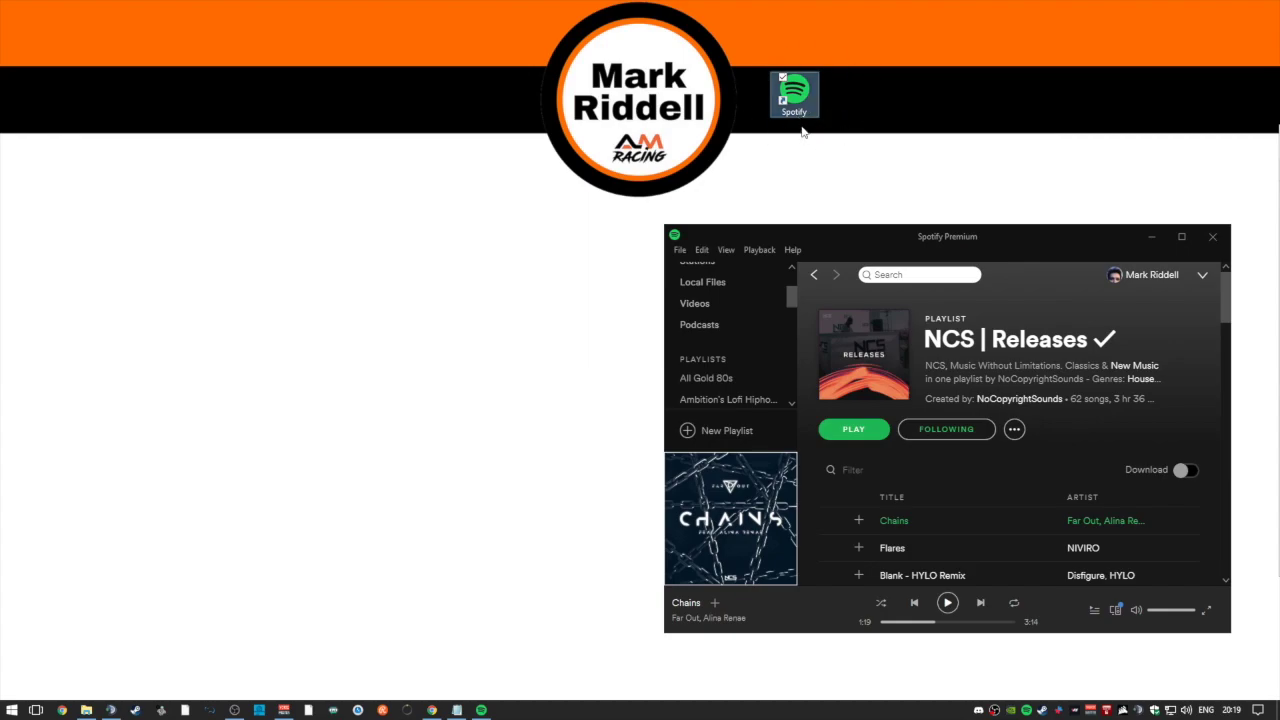
pyautogui.rightClick(790, 90)
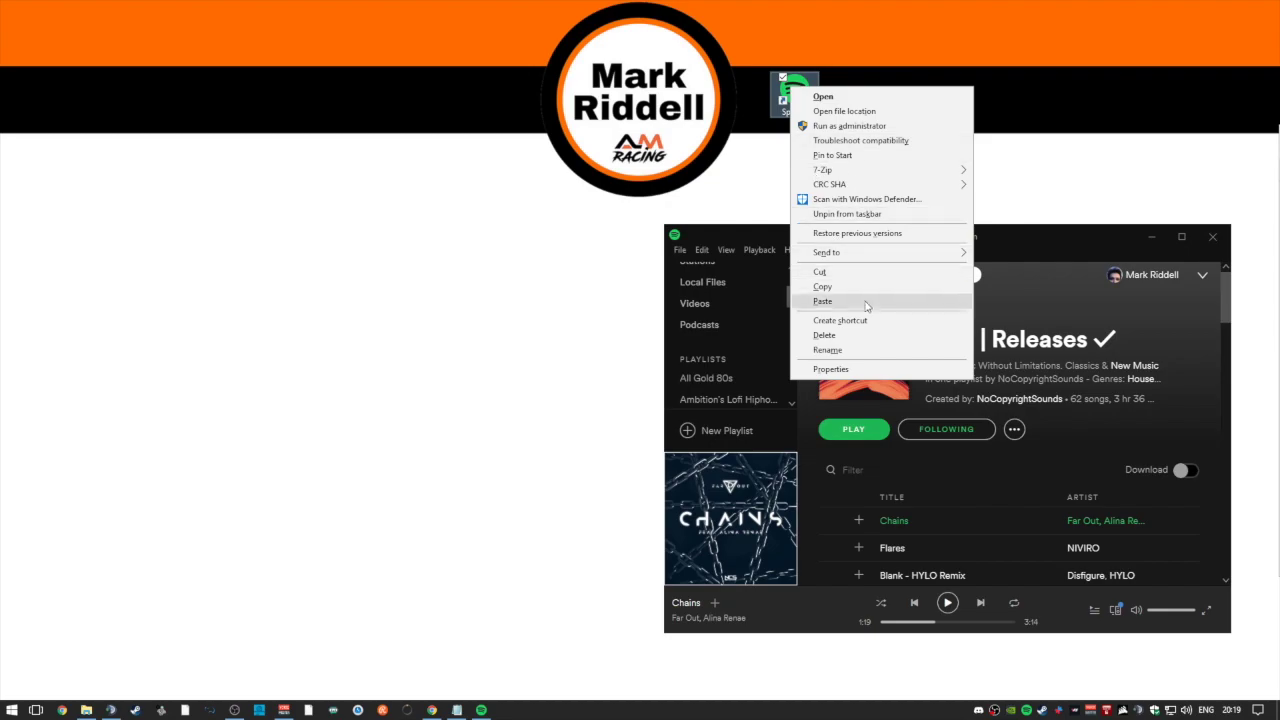
pyautogui.click(830, 368)
pyautogui.moveTo(900, 107)
pyautogui.mouseDown()
pyautogui.moveTo(576, 190)
pyautogui.moveTo(503, 252)
pyautogui.mouseUp()
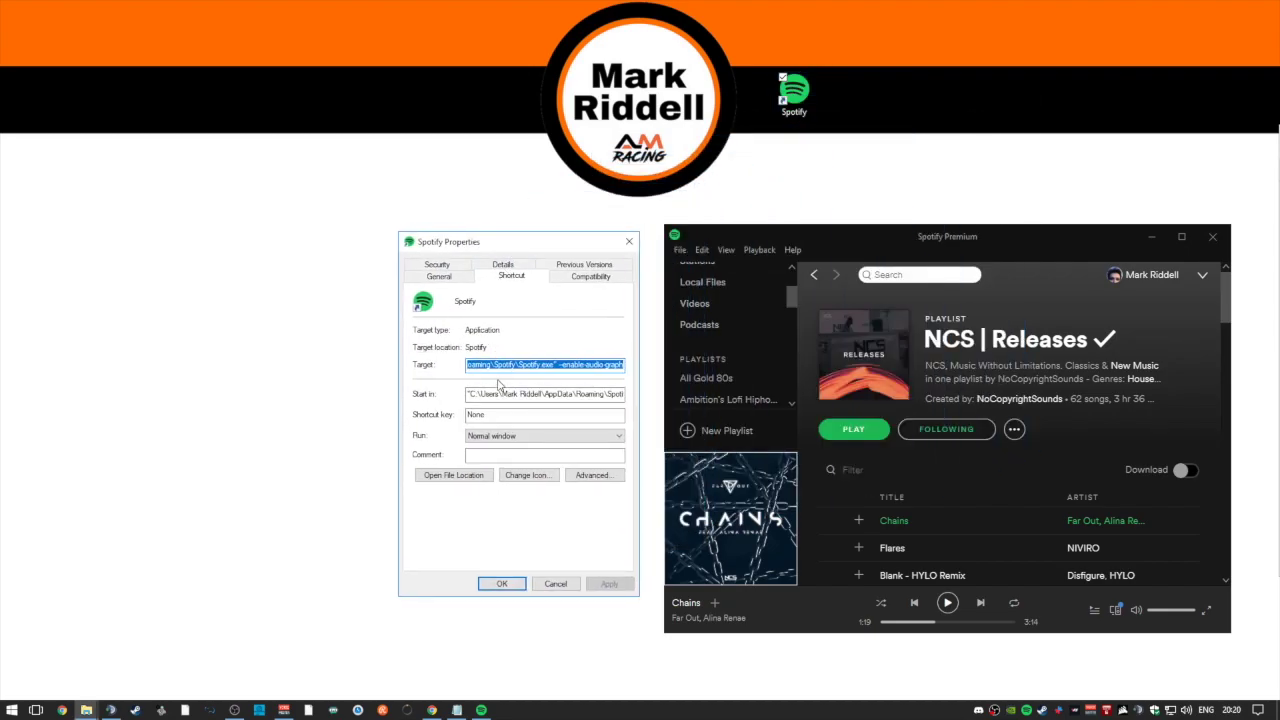
# - Scroll through the Target field to show the full path ending in Spotify.exe" --enable-audio-graph
pyautogui.moveTo(501, 367); pyautogui.dragTo(468, 366)
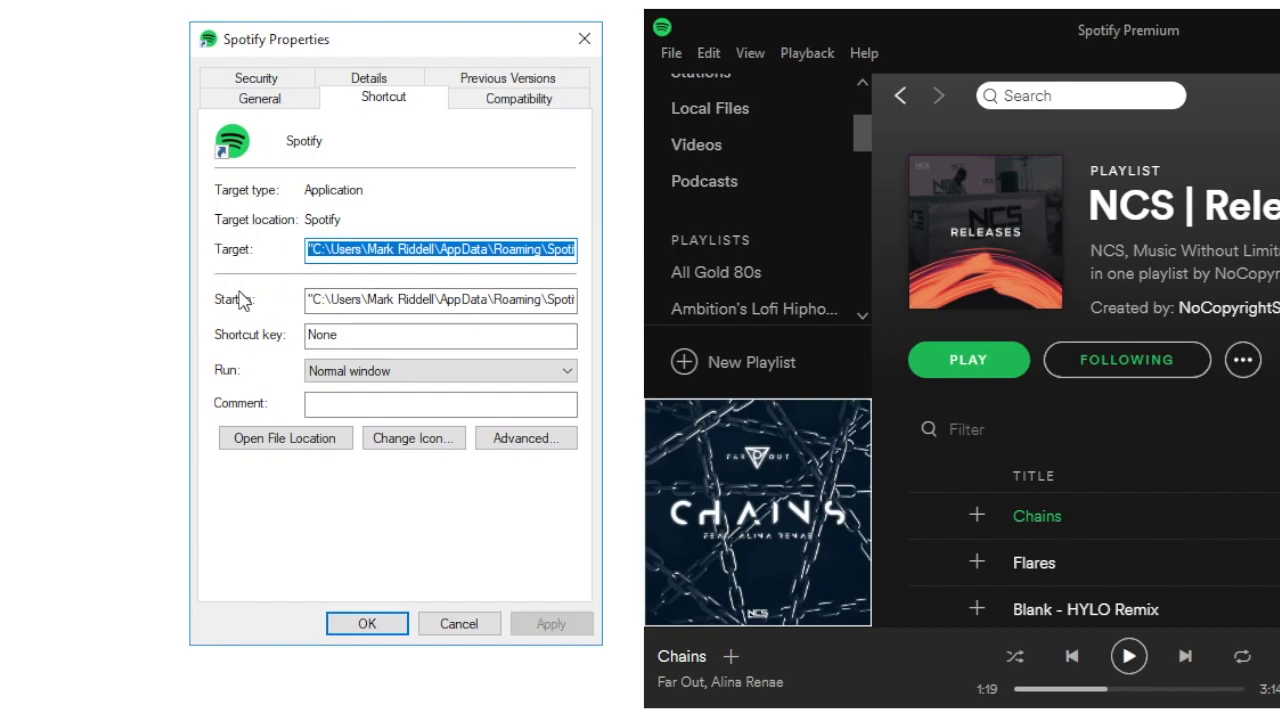
pyautogui.press('Tab')
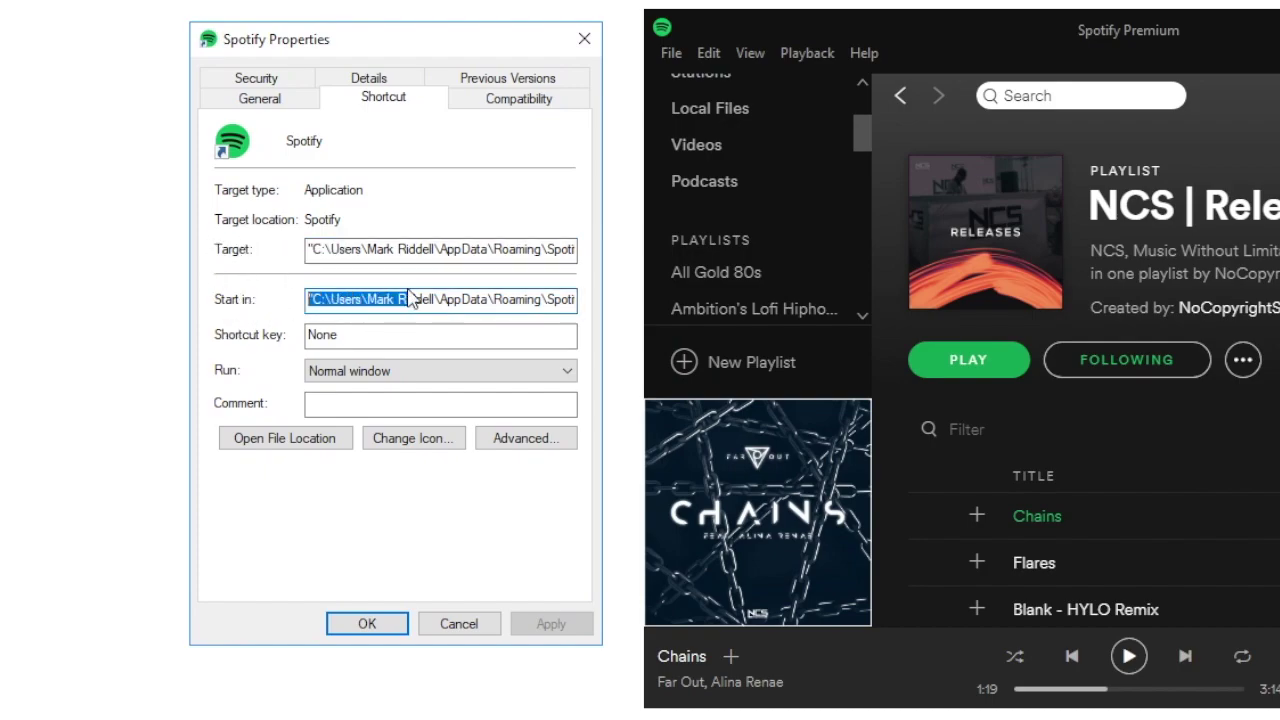
pyautogui.click(340, 249)
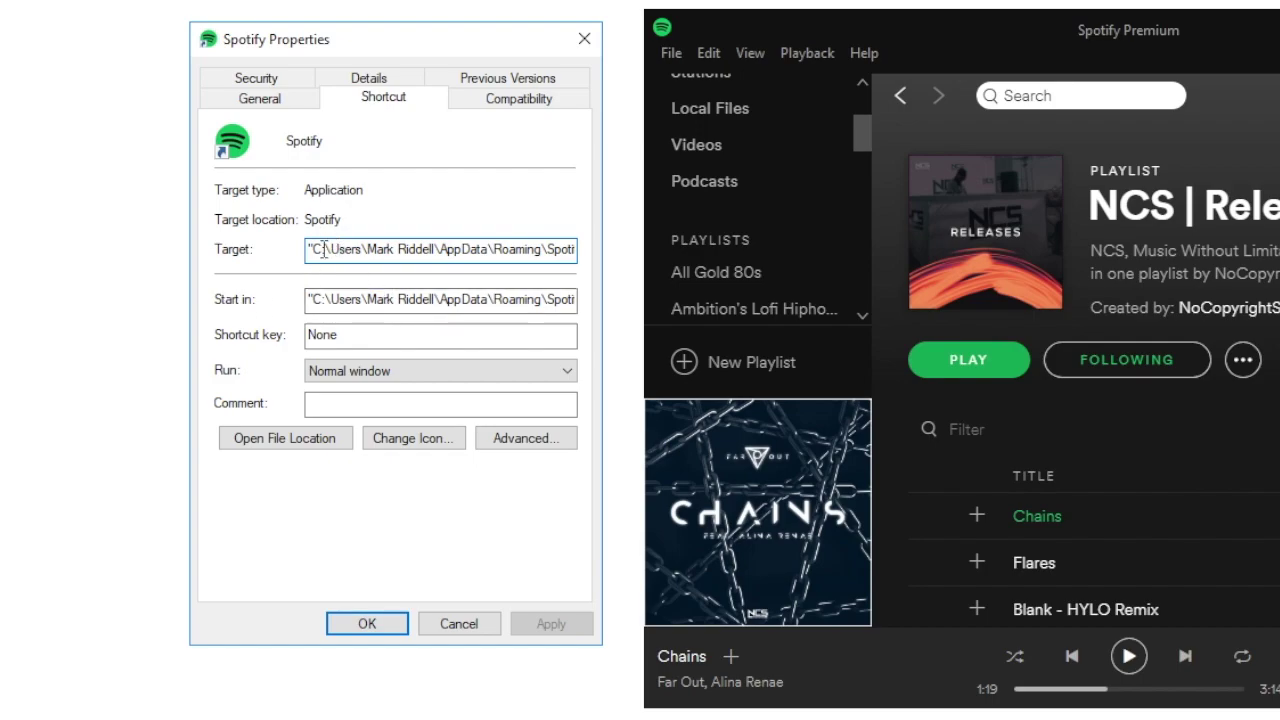
pyautogui.moveTo(331, 249); pyautogui.dragTo(436, 249)
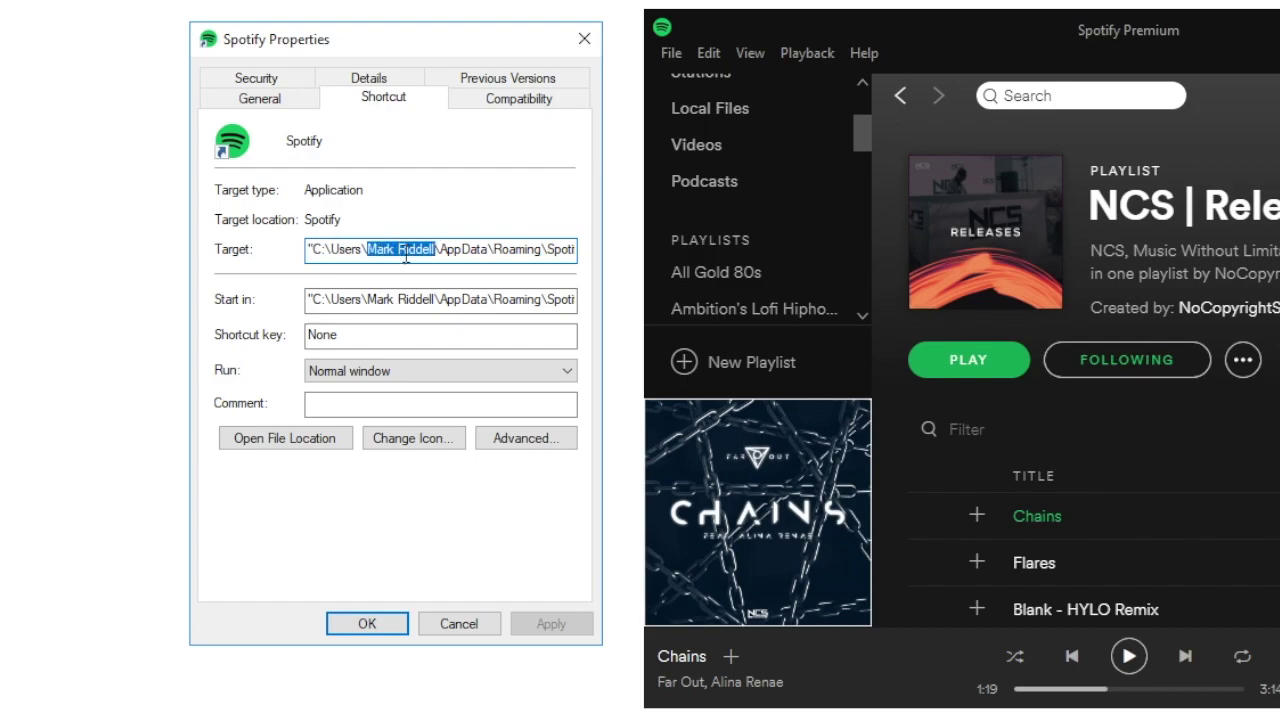
pyautogui.moveTo(440, 249); pyautogui.dragTo(606, 252)
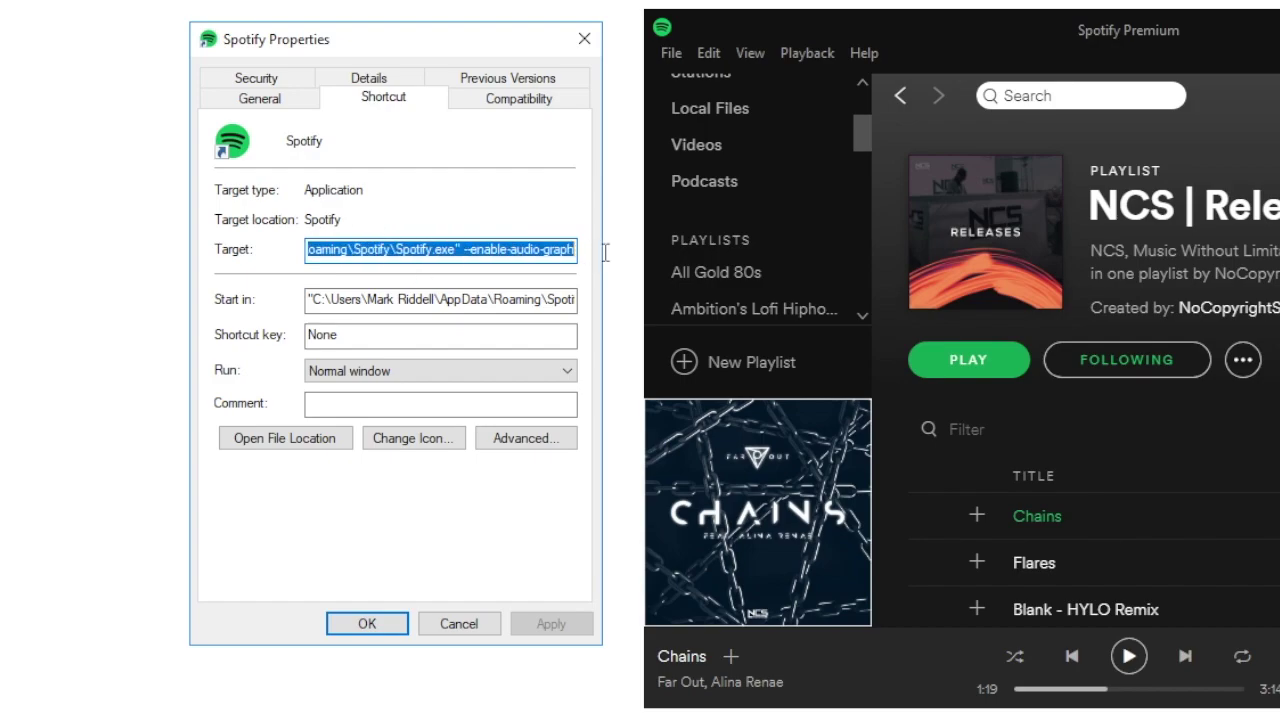
# - Check the --enable-audio-graph flag, its quote and spacing in Target, then close Properties
pyautogui.click(462, 250)
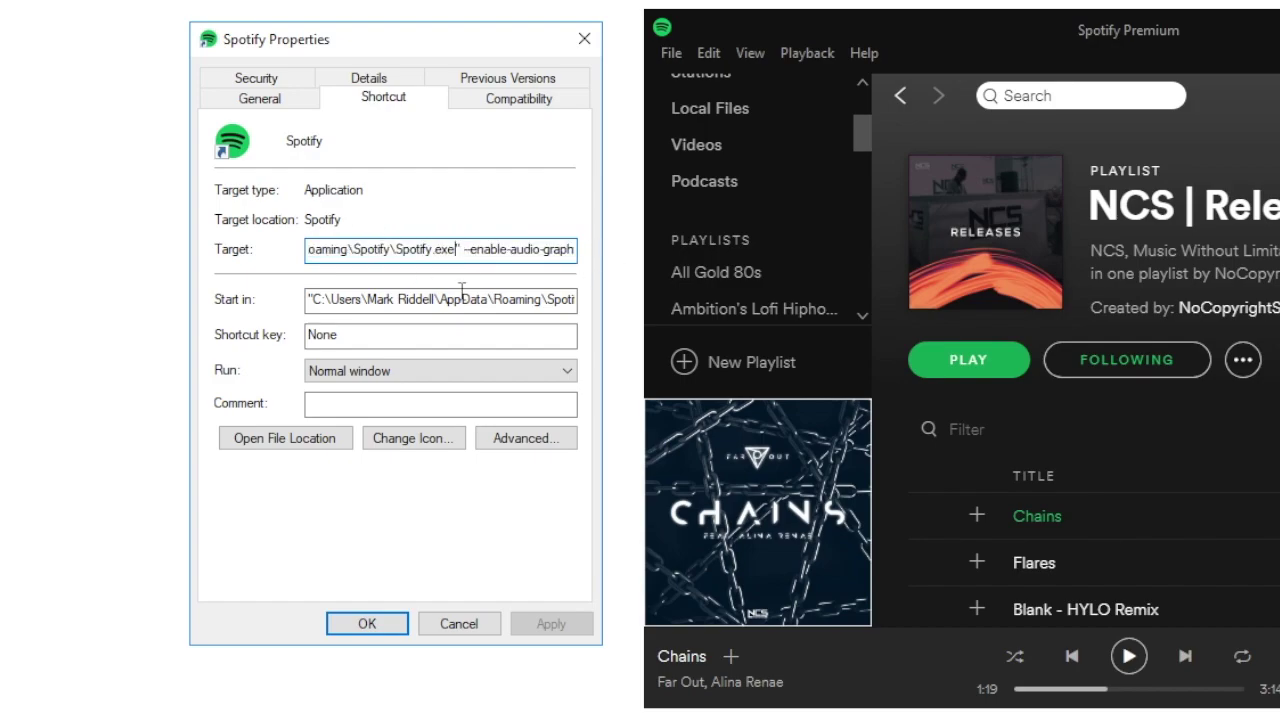
pyautogui.hotkey('shift', 'End')
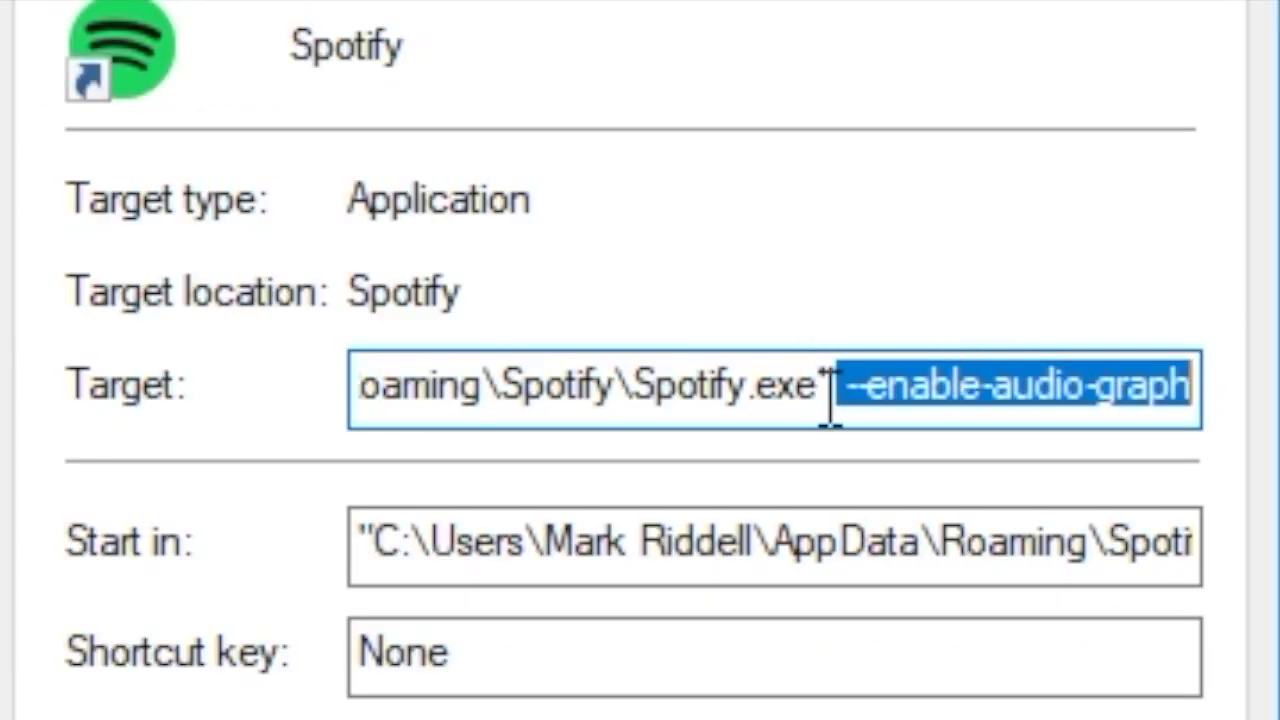
pyautogui.click(836, 398)
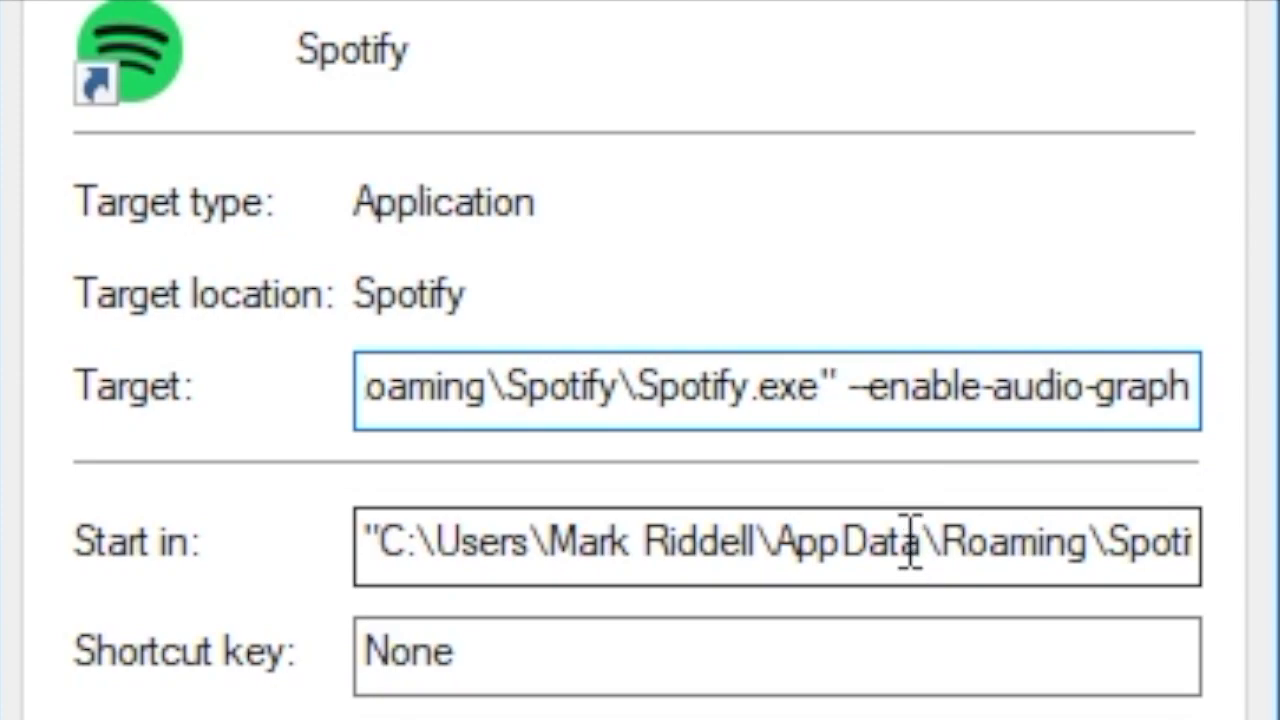
pyautogui.press('Left')
pyautogui.press('Right')
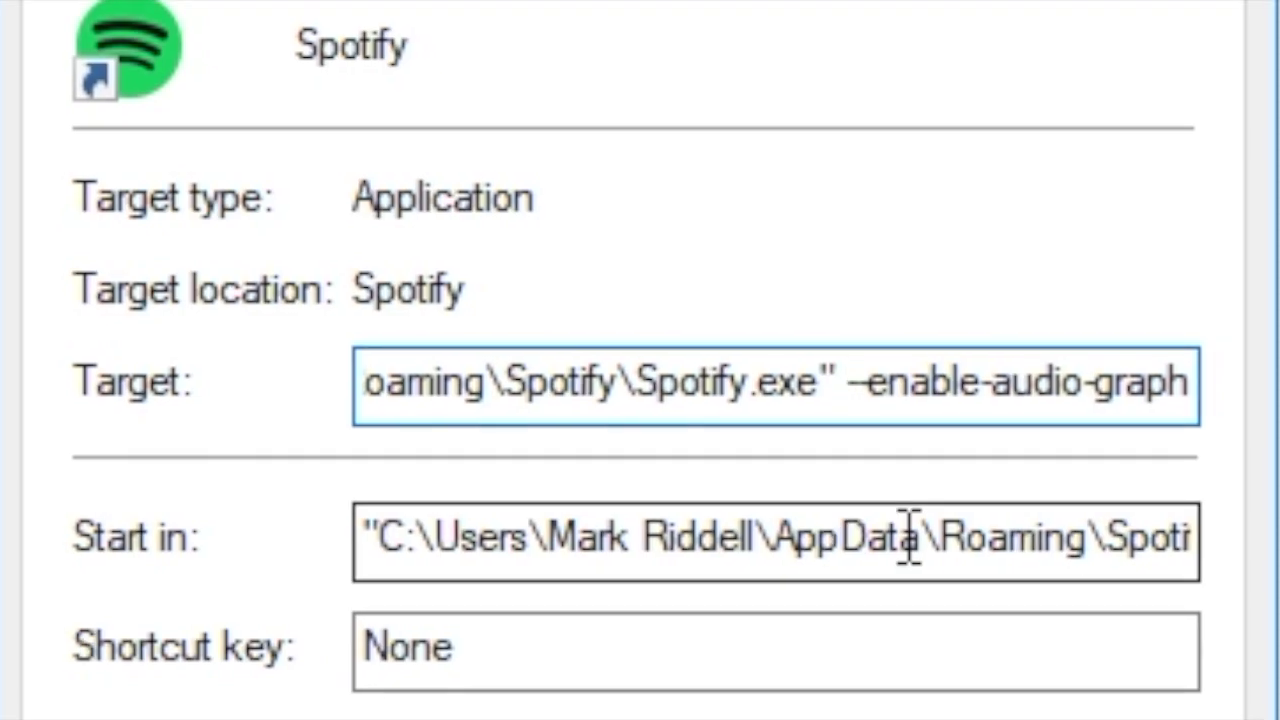
pyautogui.press('Right')
pyautogui.press('Right')
pyautogui.press('Left')
pyautogui.press('Left')
pyautogui.press('Right')
pyautogui.press('Left')
pyautogui.press('Left')
pyautogui.press('Right')
pyautogui.press('Right')
pyautogui.press('Right')
pyautogui.press('Right')
pyautogui.press('Right')
pyautogui.press('Right')
pyautogui.press('Right')
pyautogui.press('Right')
pyautogui.press('Right')
pyautogui.press('Right')
pyautogui.press('Right')
pyautogui.press('Right')
pyautogui.press('Right')
pyautogui.press('Right')
pyautogui.press('Right')
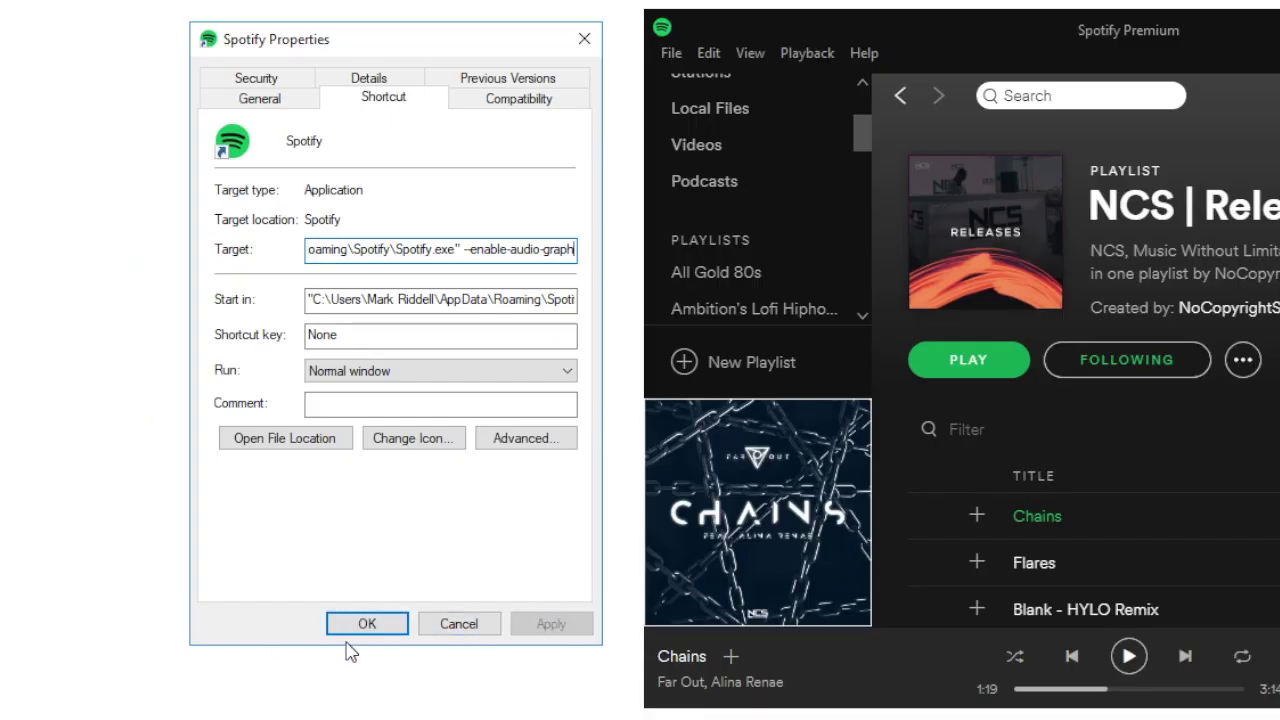
pyautogui.click(440, 630)
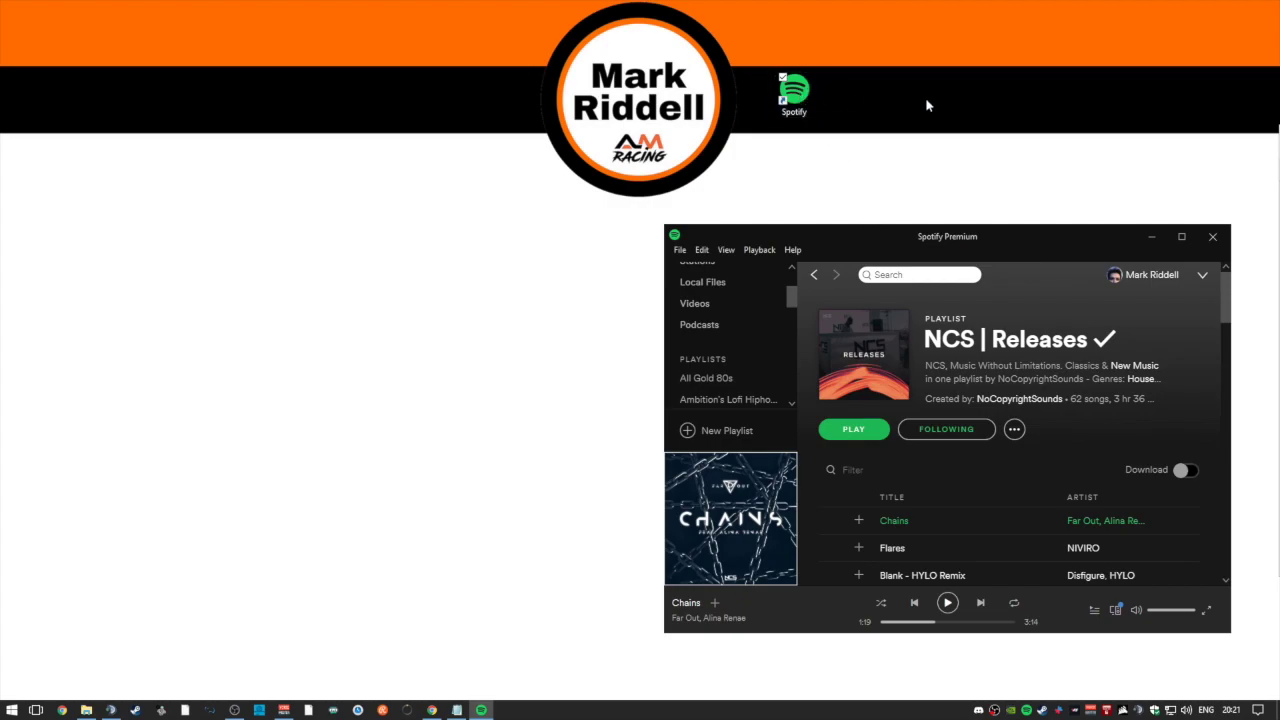
# - Shift the Spotify window left and open Edit > Preferences
pyautogui.moveTo(897, 229)
pyautogui.mouseDown()
pyautogui.moveTo(811, 234)
pyautogui.moveTo(733, 216)
pyautogui.mouseUp()
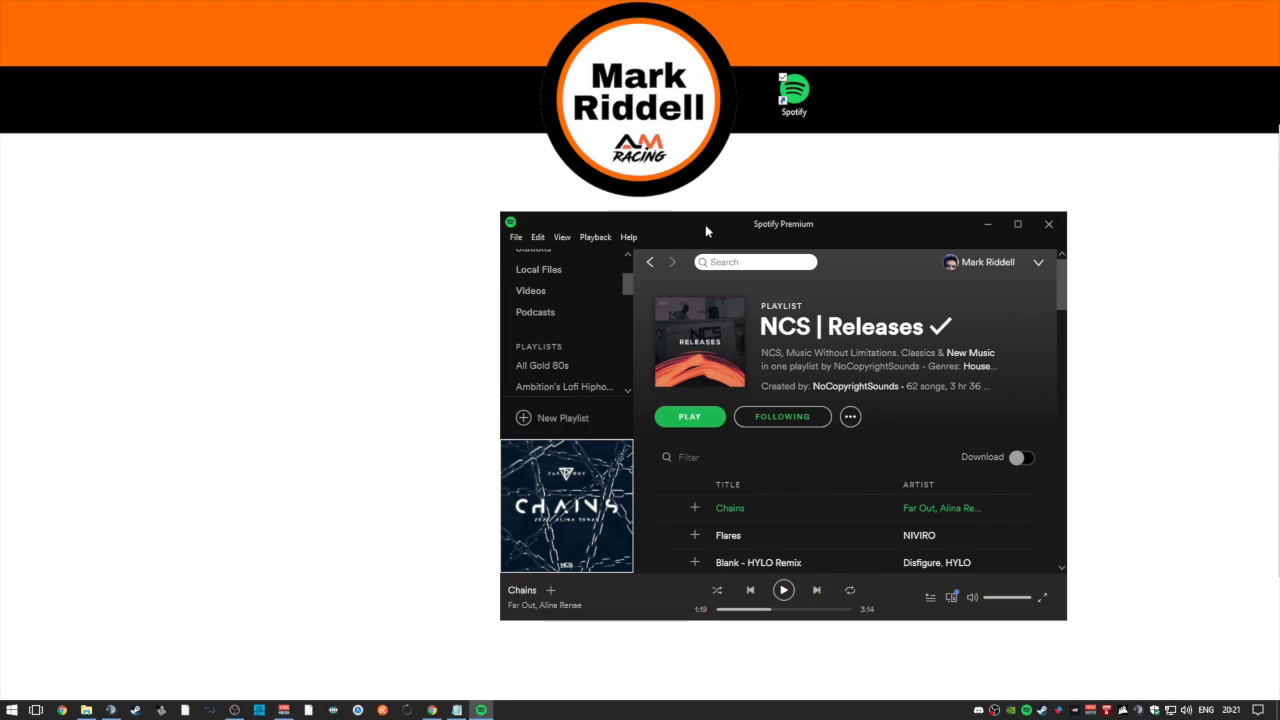
pyautogui.moveTo(705, 228); pyautogui.dragTo(672, 228)
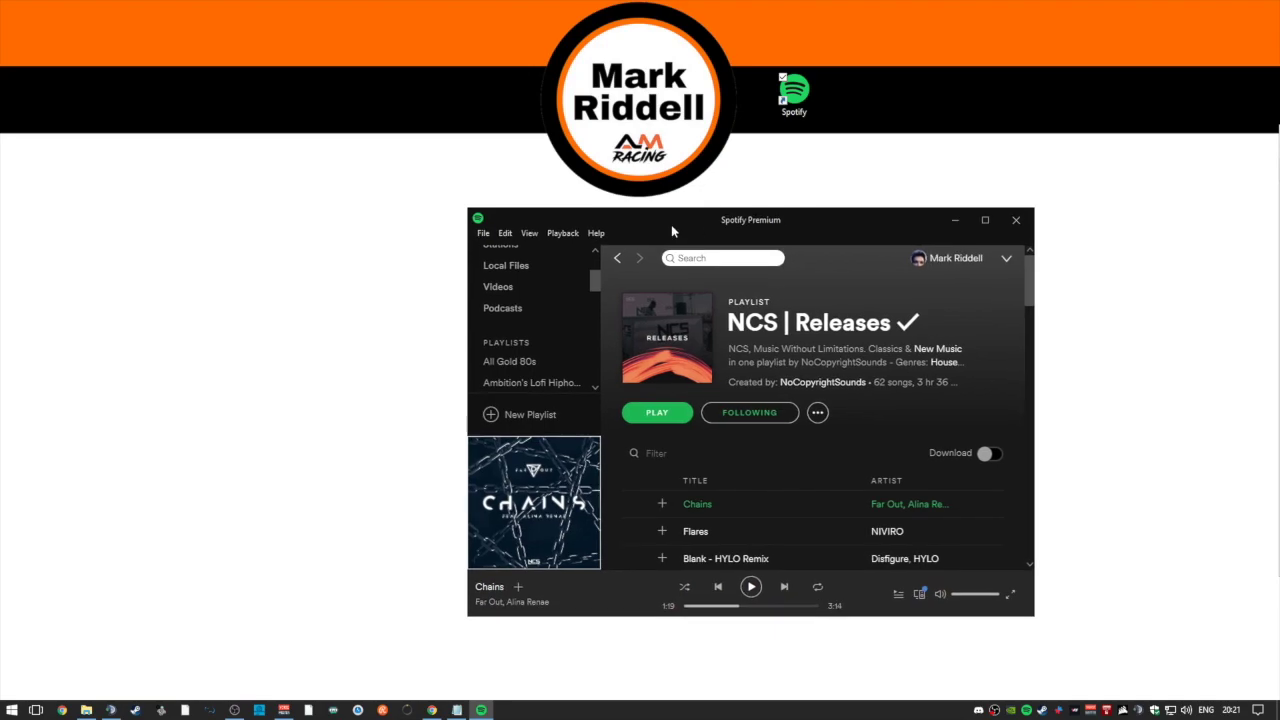
pyautogui.click(505, 233)
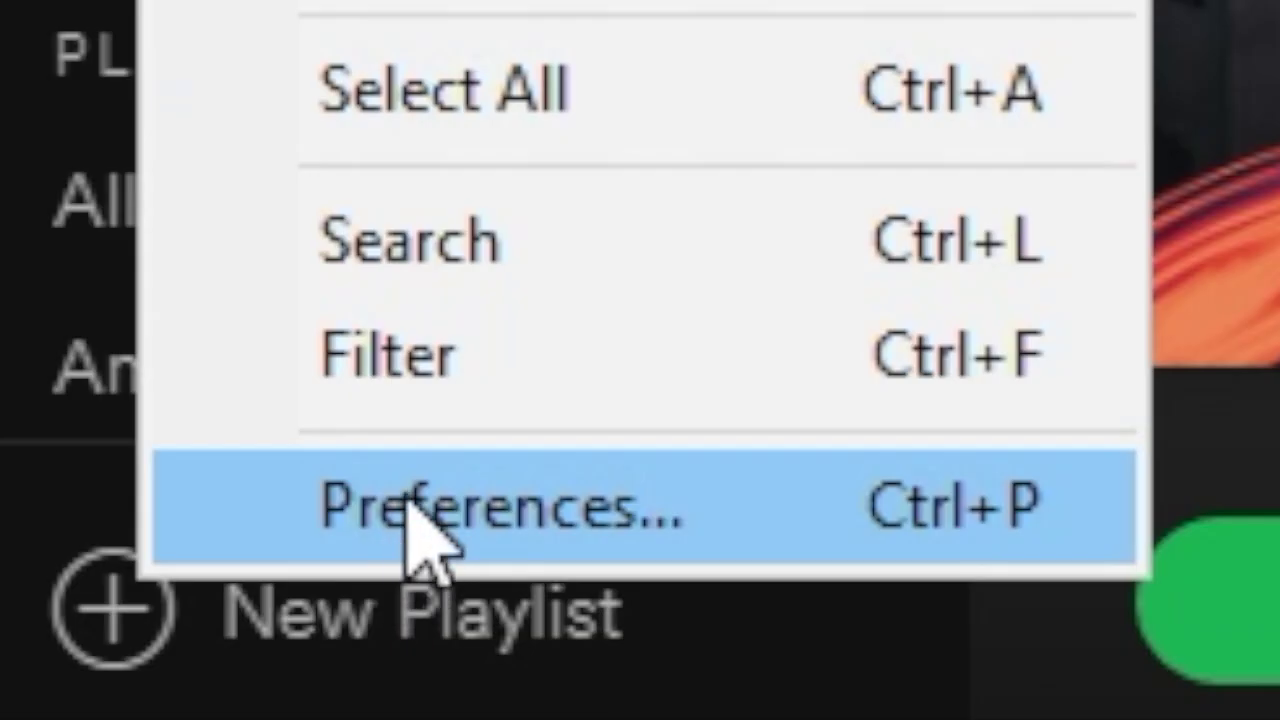
pyautogui.click(405, 503)
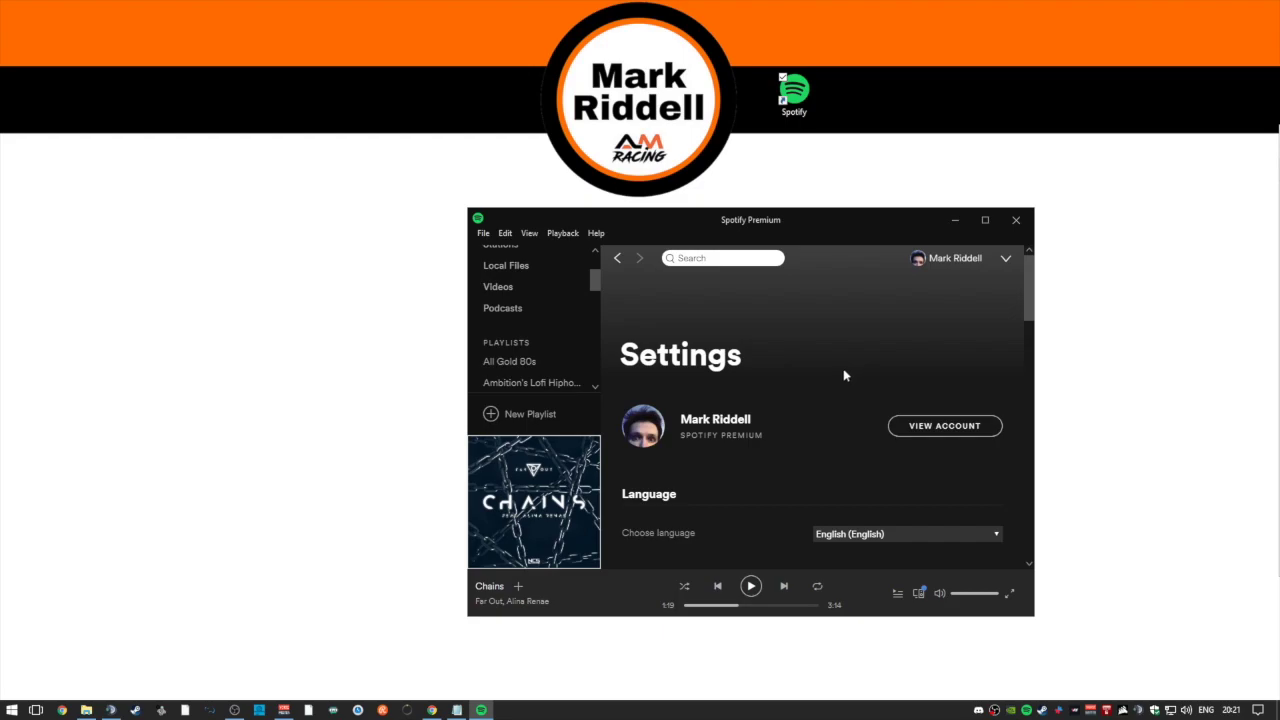
# - Show advanced settings and set the playback device to Speakers (VB-Audio Cable B)
pyautogui.scroll(-3, 840, 367)
pyautogui.scroll(-5, 840, 367)
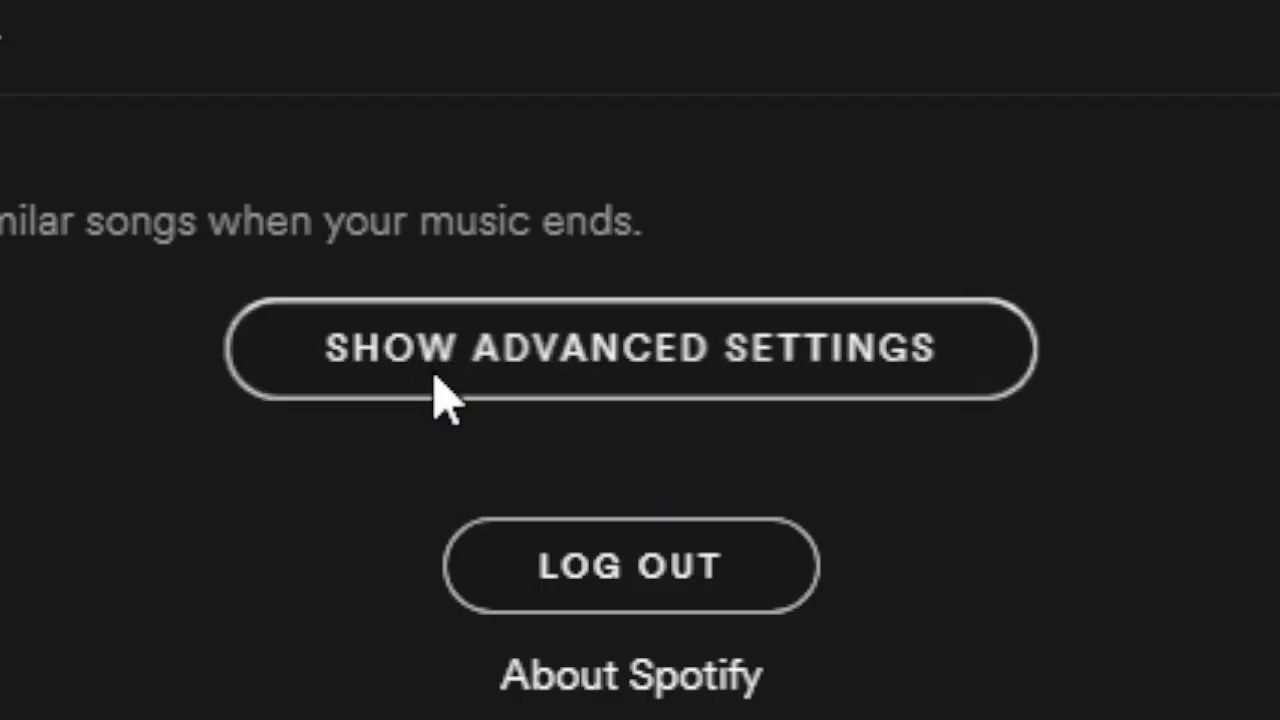
pyautogui.click(540, 368)
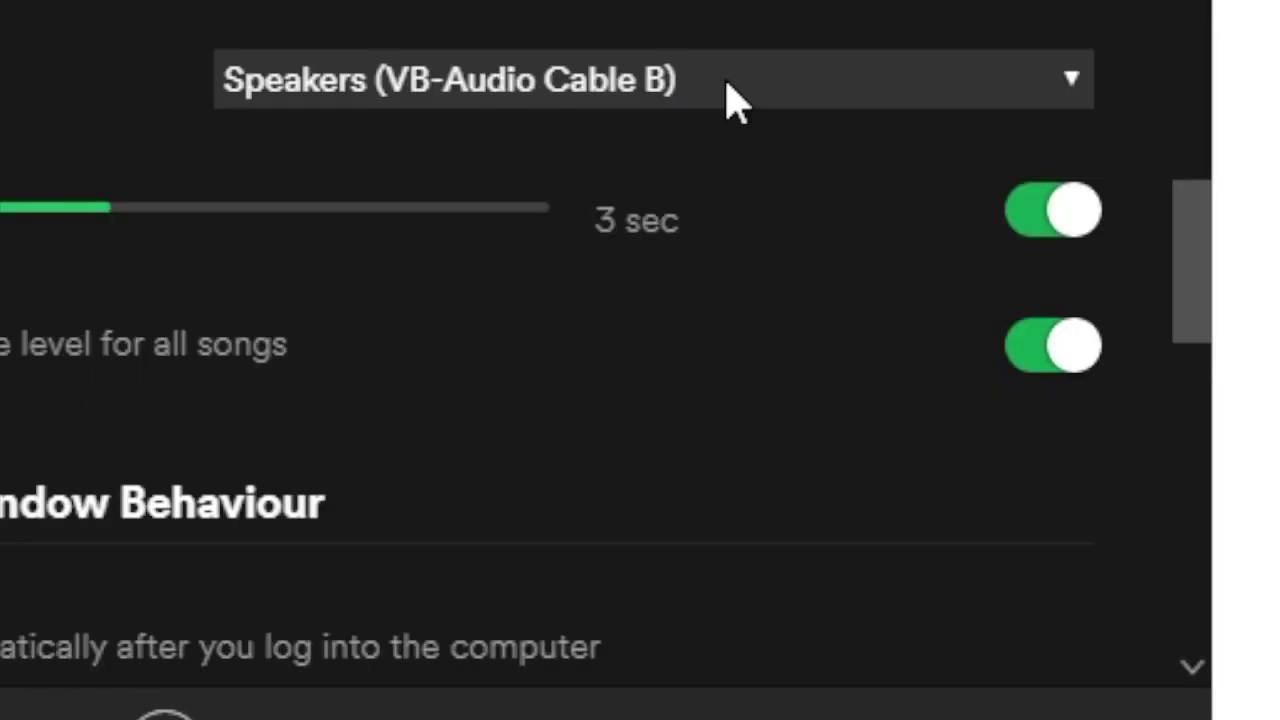
pyautogui.click(904, 376)
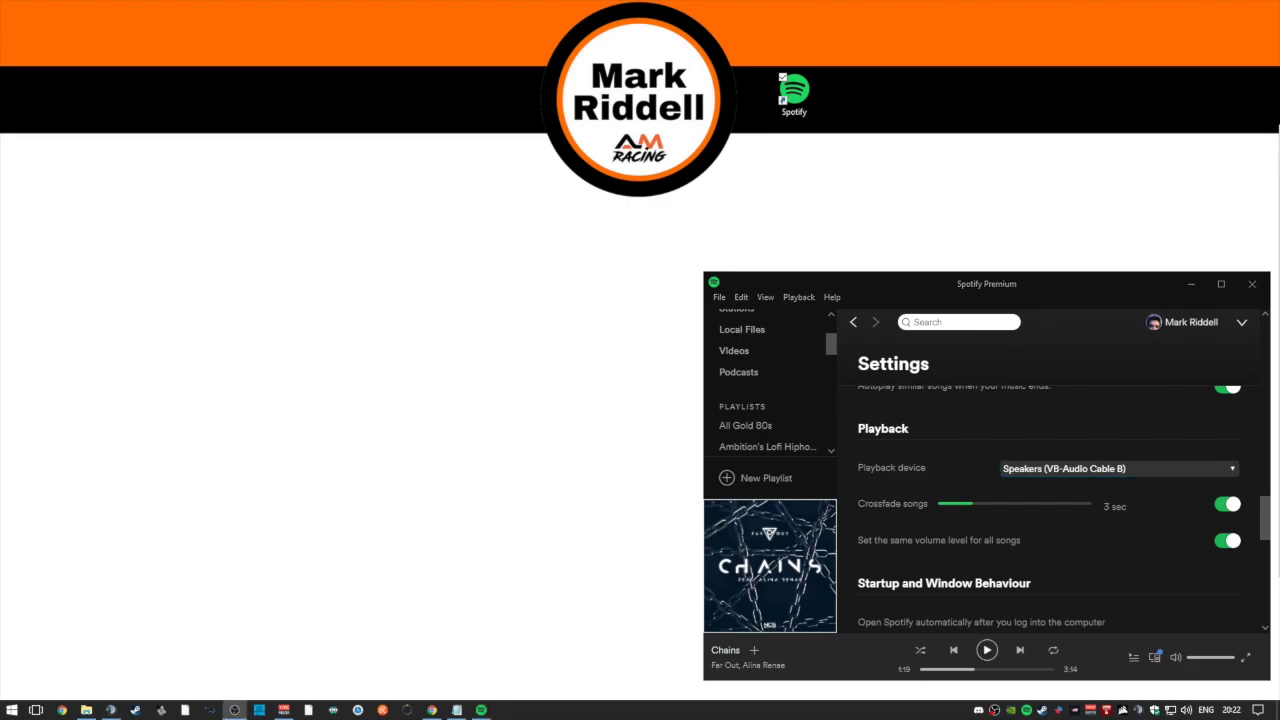
pyautogui.click(234, 710)
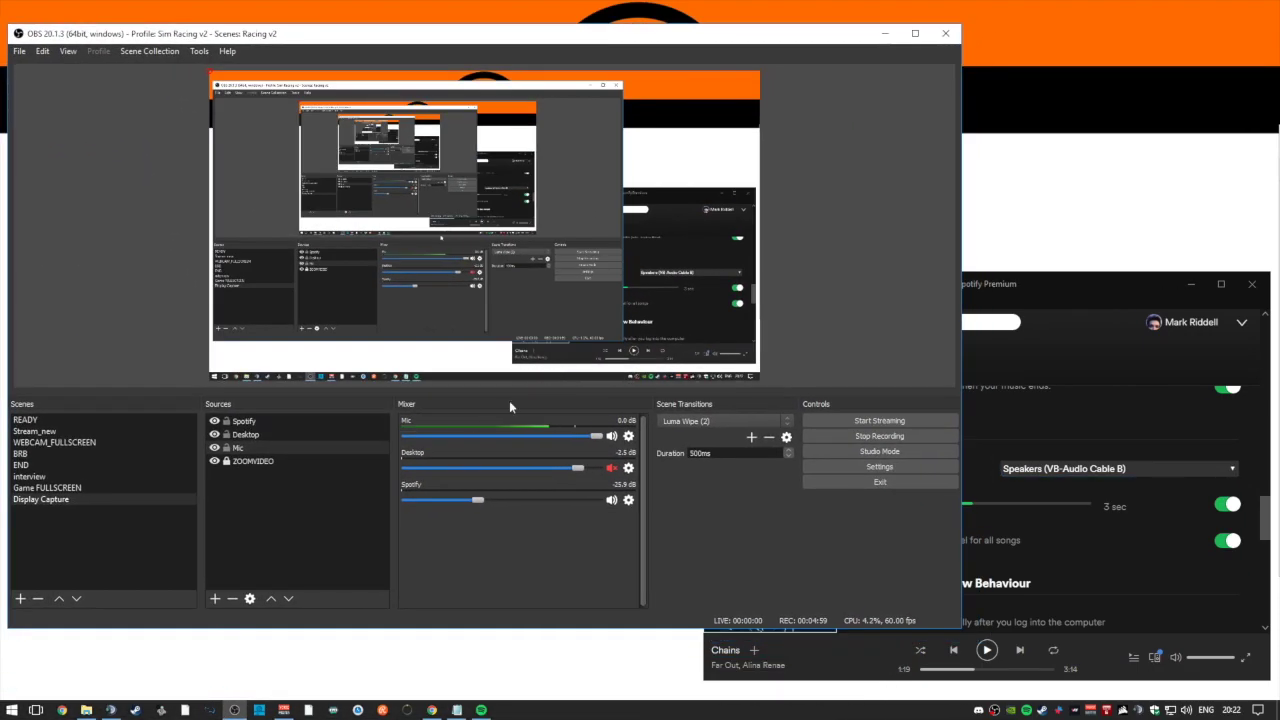
# - Open the Spotify source's Properties and check the add-source list for Audio Output Capture
pyautogui.click(275, 421)
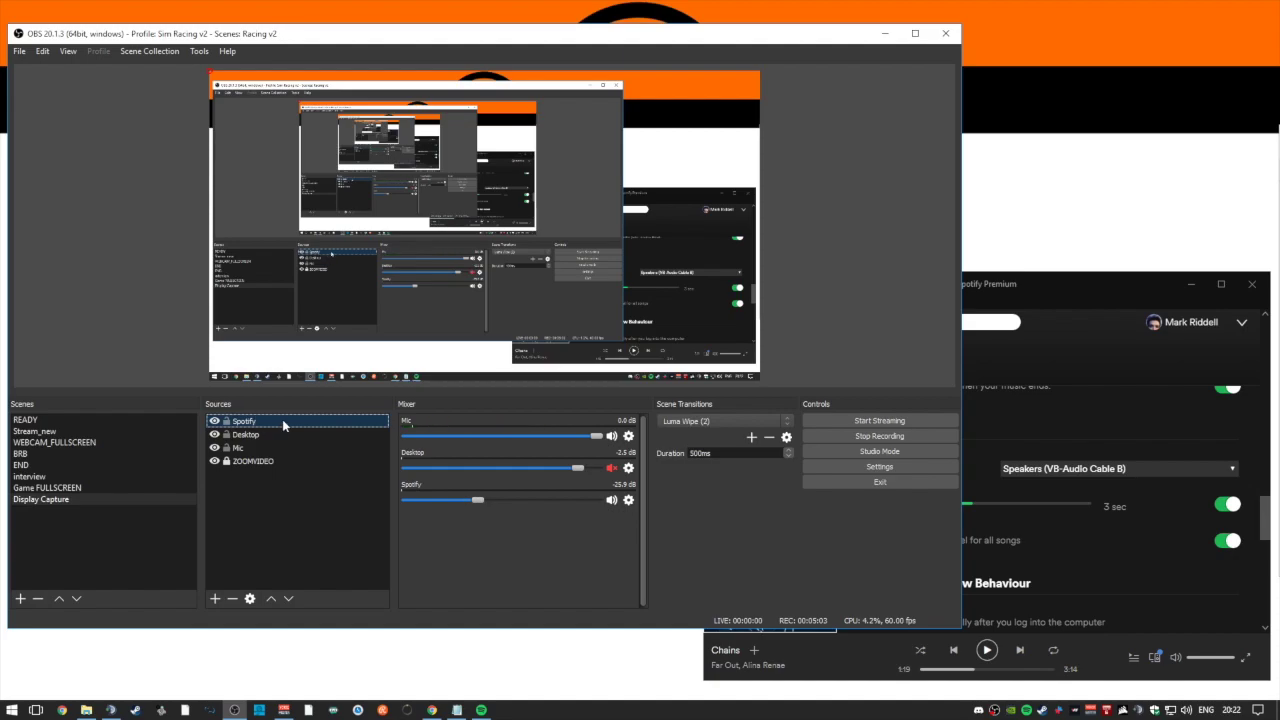
pyautogui.rightClick(283, 421)
pyautogui.click(330, 703)
pyautogui.click(214, 599)
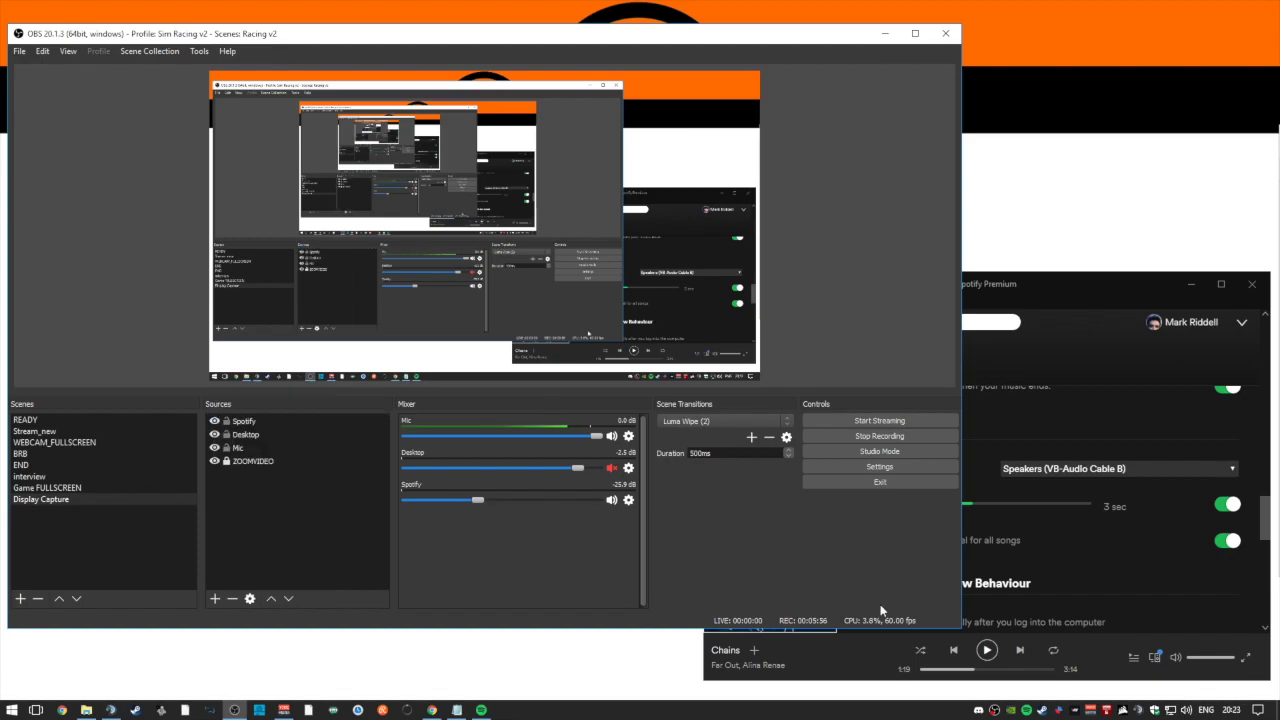
# - Play the NCS | Releases playlist in Spotify and raise the OBS Spotify fader to -24.5 dB
pyautogui.click(1053, 287)
pyautogui.moveTo(1023, 288)
pyautogui.mouseDown()
pyautogui.moveTo(990, 258)
pyautogui.moveTo(1015, 265)
pyautogui.mouseUp()
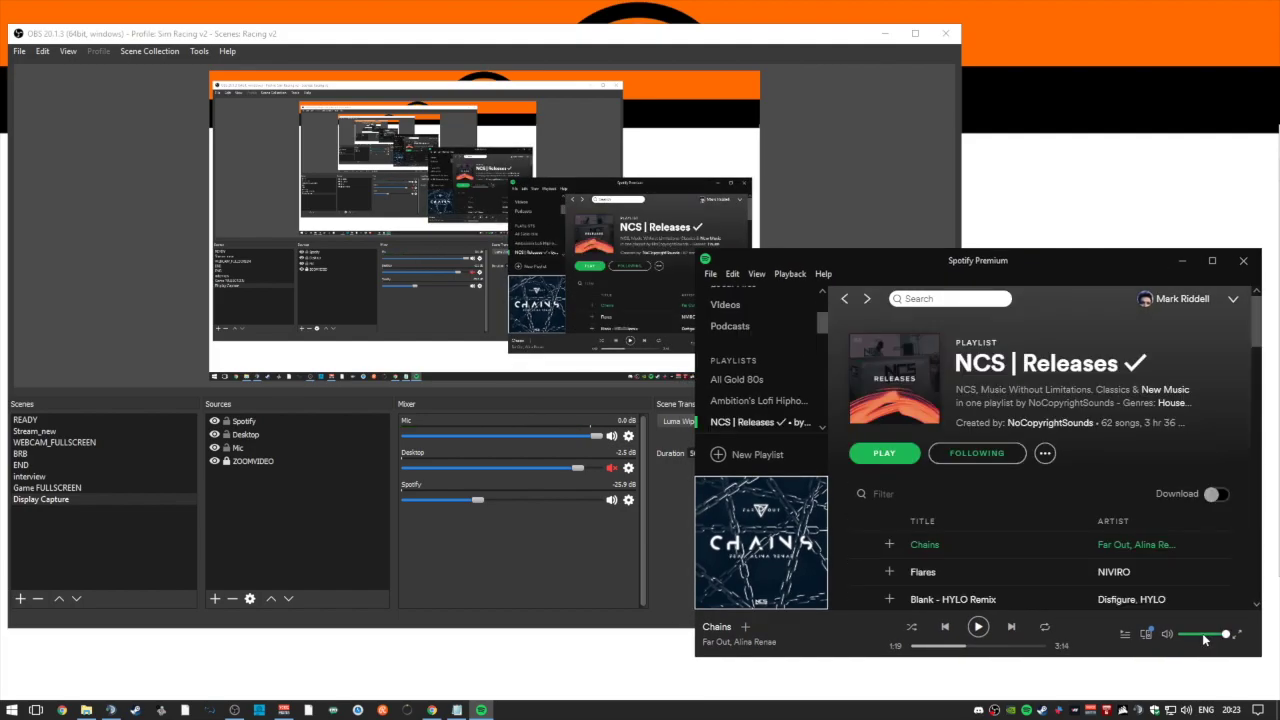
pyautogui.scroll(-1, 795, 426)
pyautogui.click(795, 424)
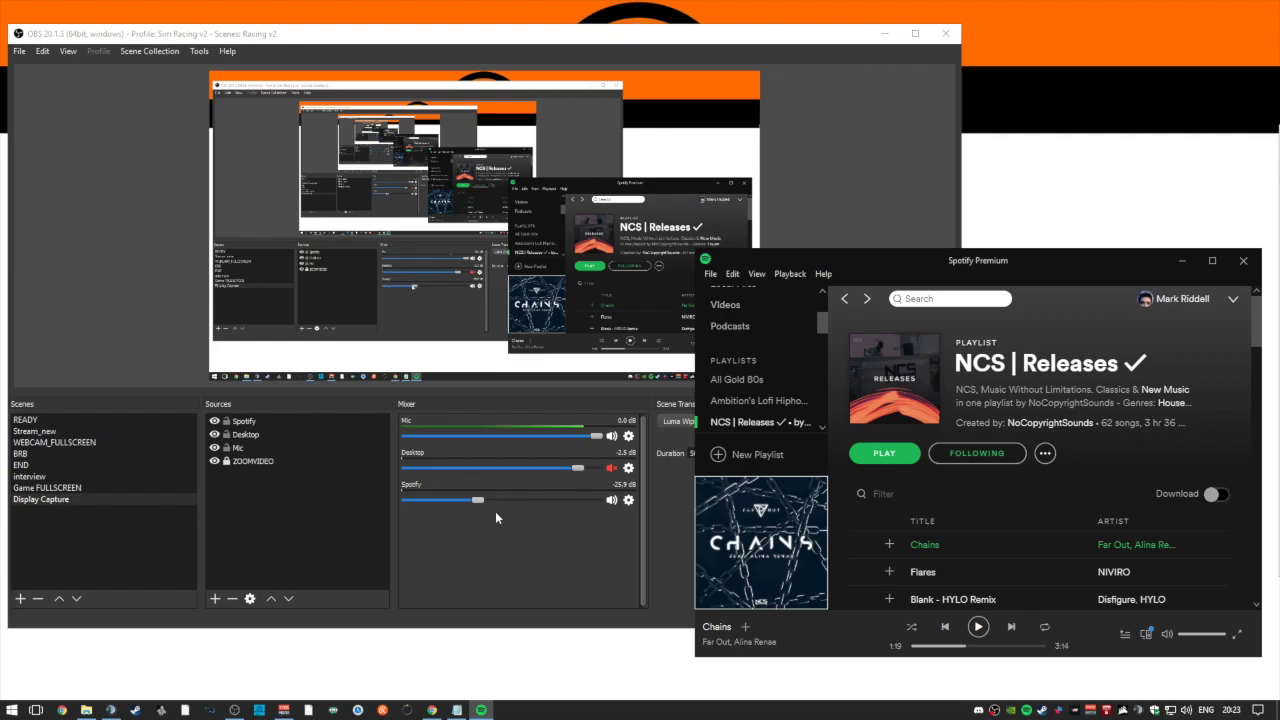
pyautogui.click(979, 628)
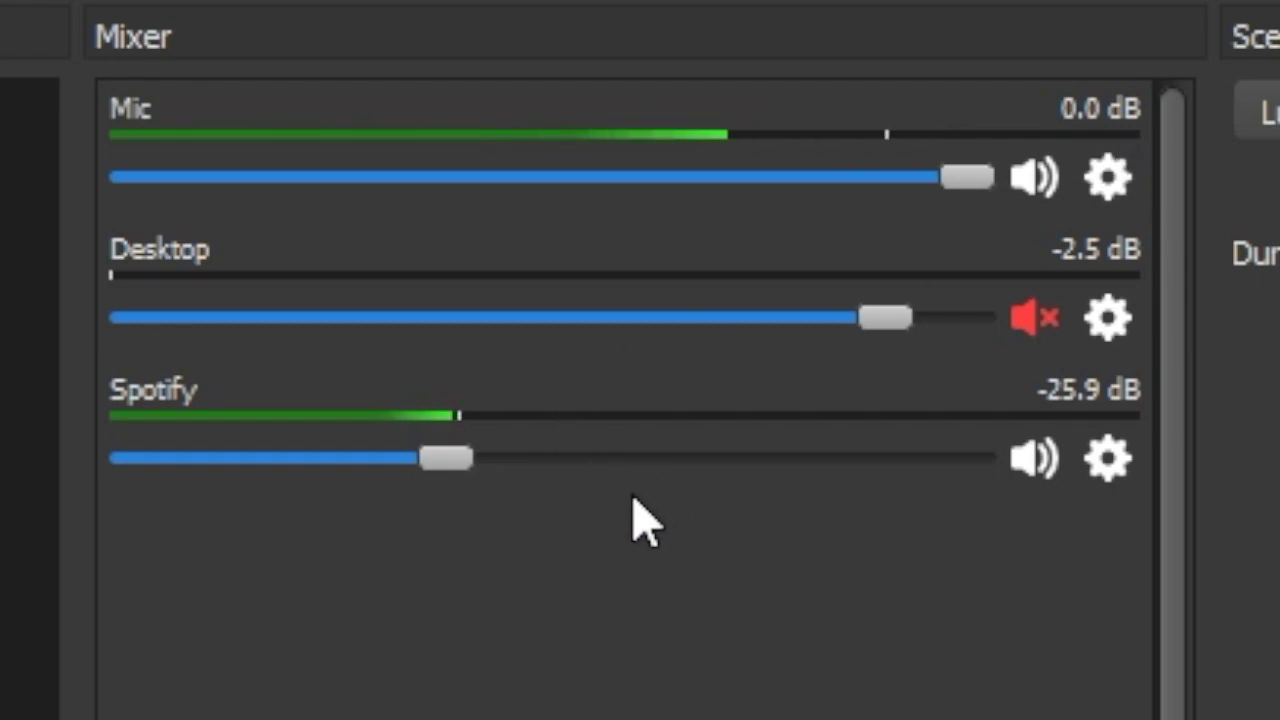
pyautogui.moveTo(443, 466)
pyautogui.mouseDown()
pyautogui.moveTo(831, 472)
pyautogui.moveTo(203, 468)
pyautogui.moveTo(490, 472)
pyautogui.moveTo(471, 471)
pyautogui.mouseUp()
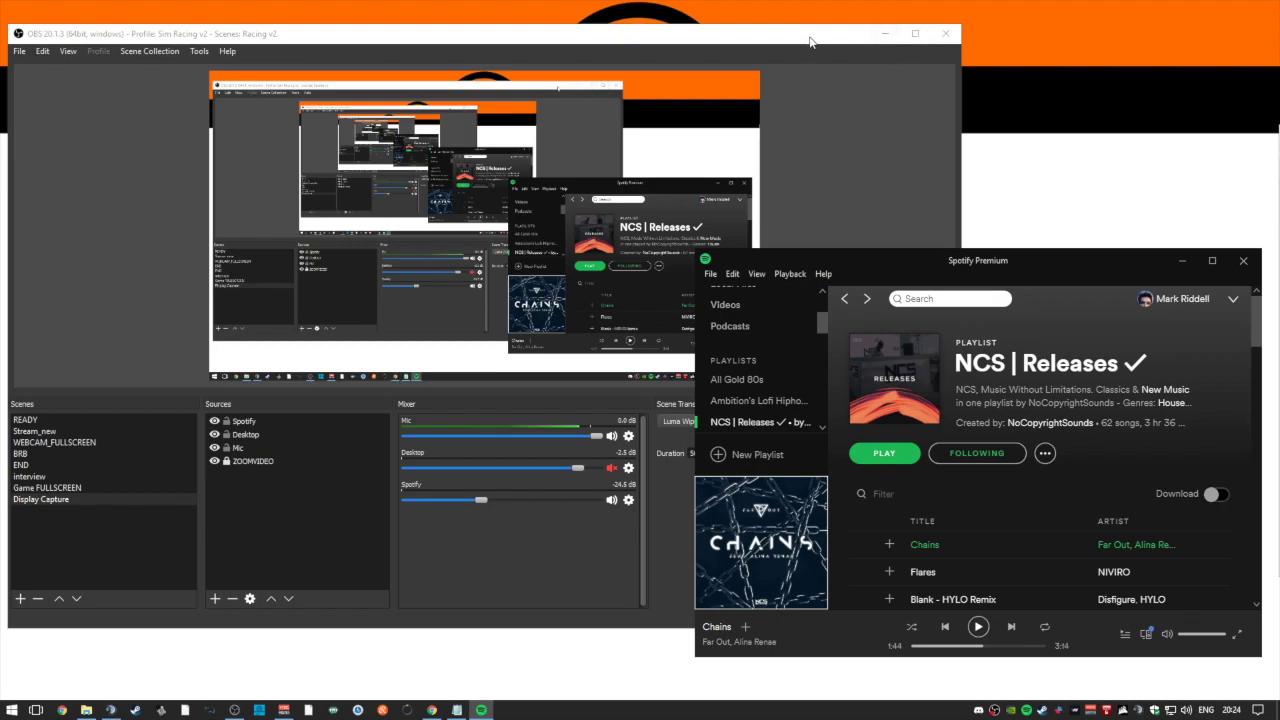
# - Move the OBS window down so it sits in front of Spotify
pyautogui.moveTo(816, 42)
pyautogui.mouseDown()
pyautogui.moveTo(816, 162)
pyautogui.moveTo(798, 111)
pyautogui.moveTo(805, 36)
pyautogui.moveTo(790, 32)
pyautogui.mouseUp()
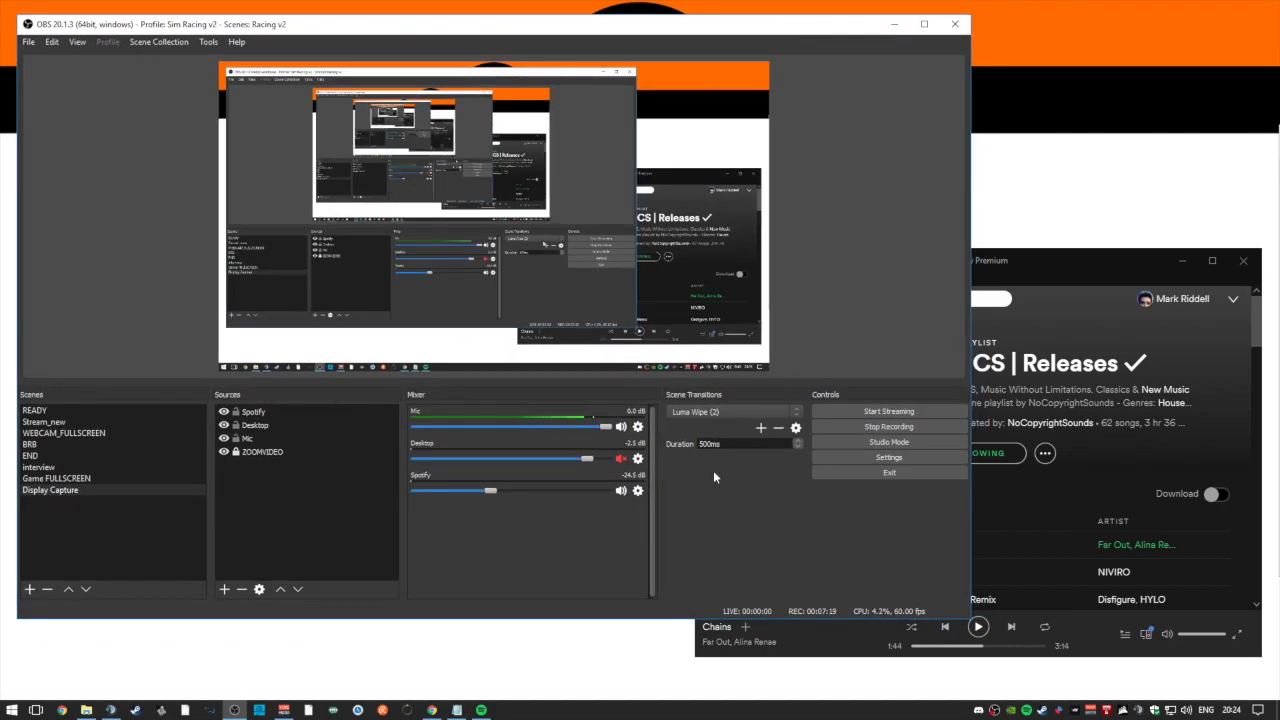
pyautogui.moveTo(487, 708)
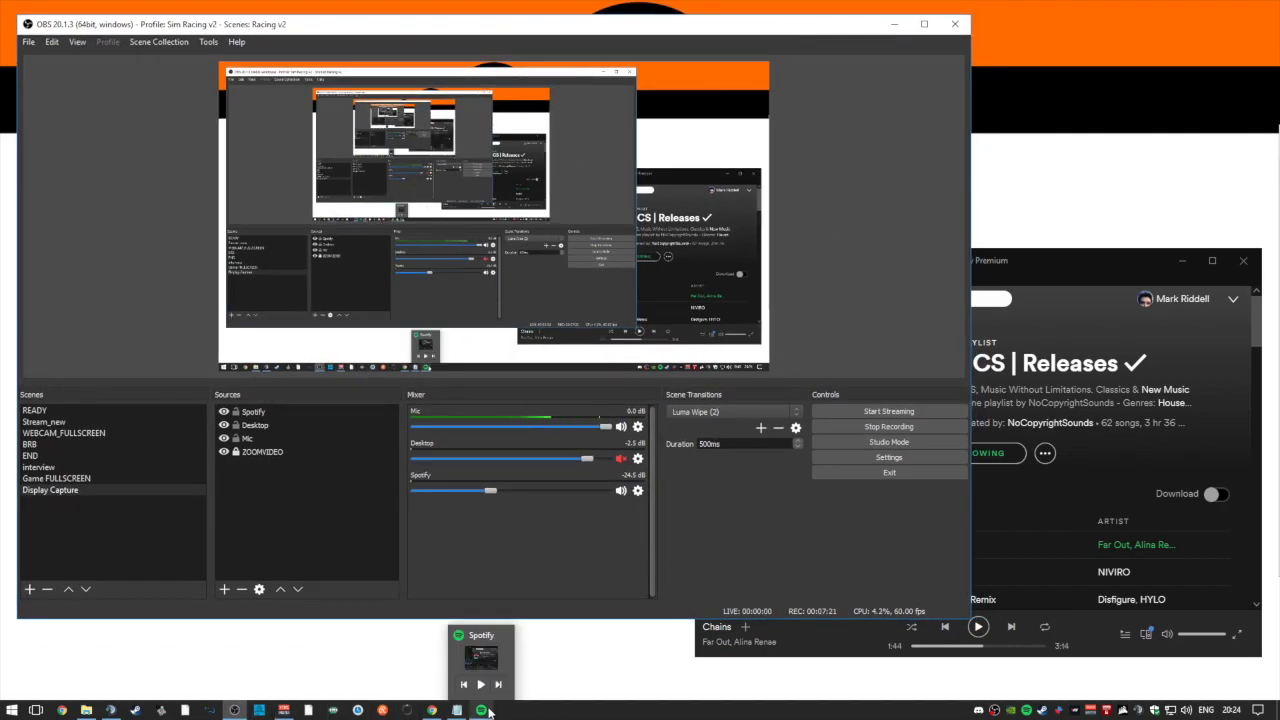